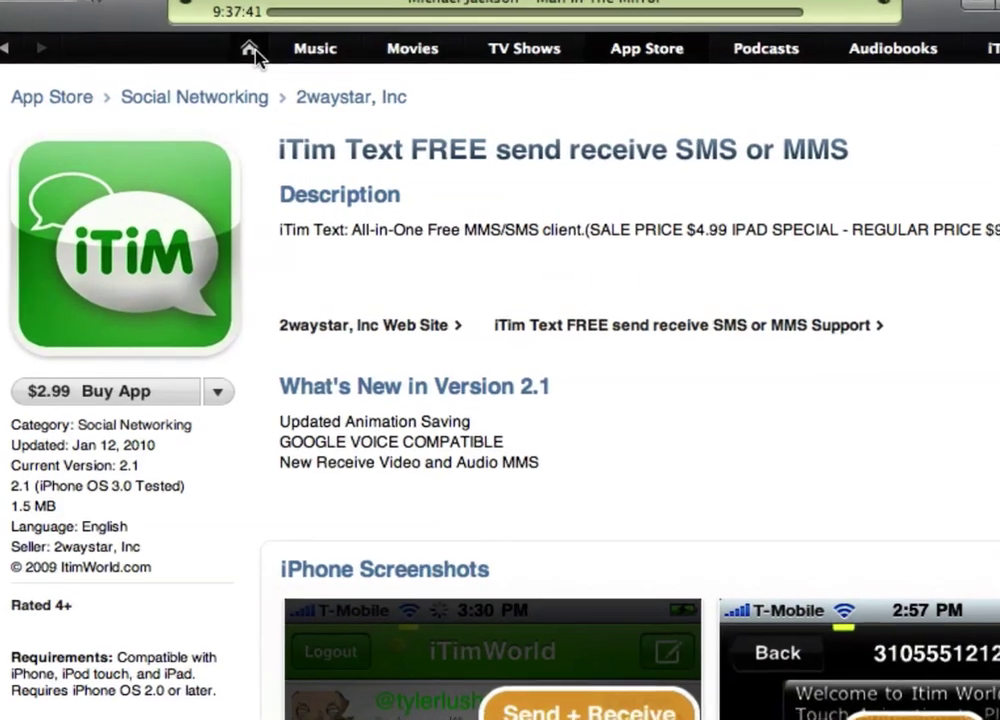
# From the store Home page's Redeem link, enter the gift card code and submit it
pyautogui.click(228, 64)
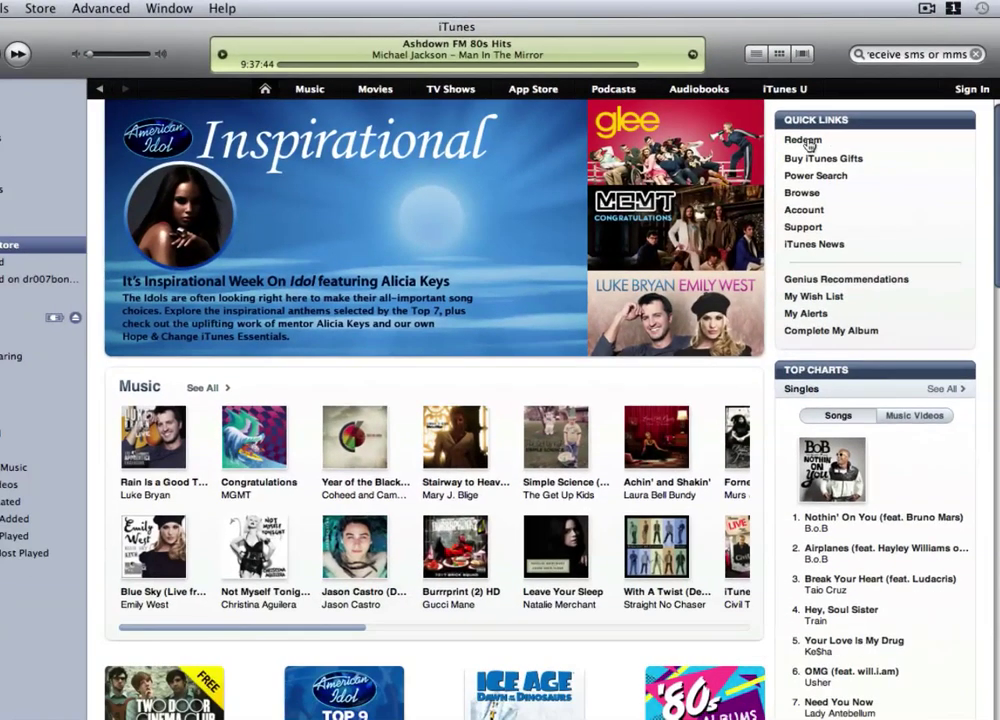
pyautogui.click(805, 140)
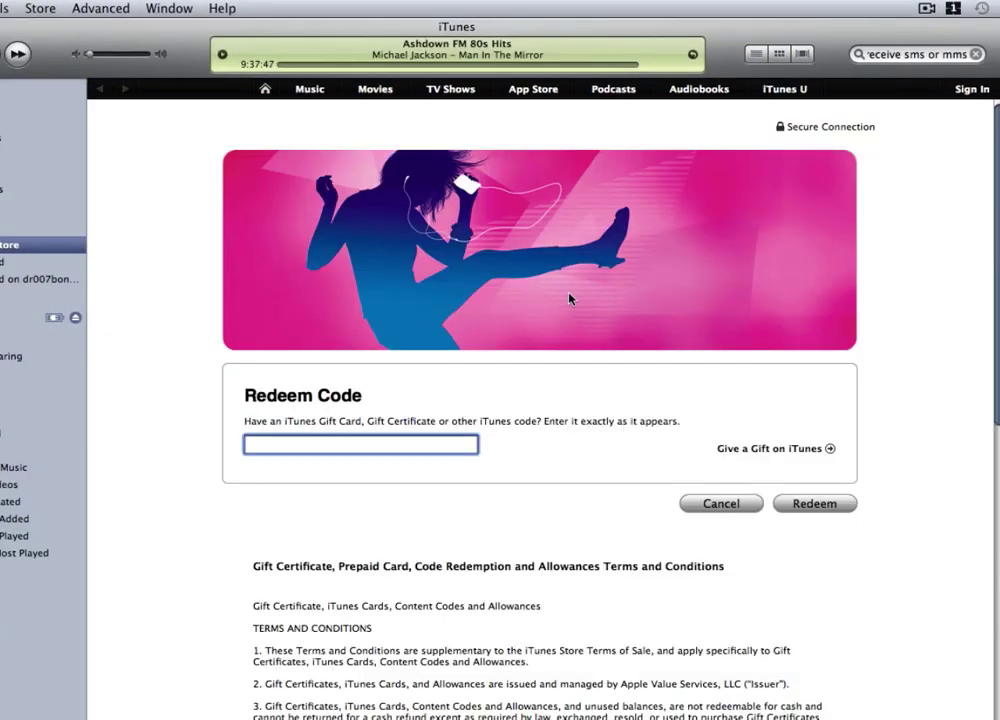
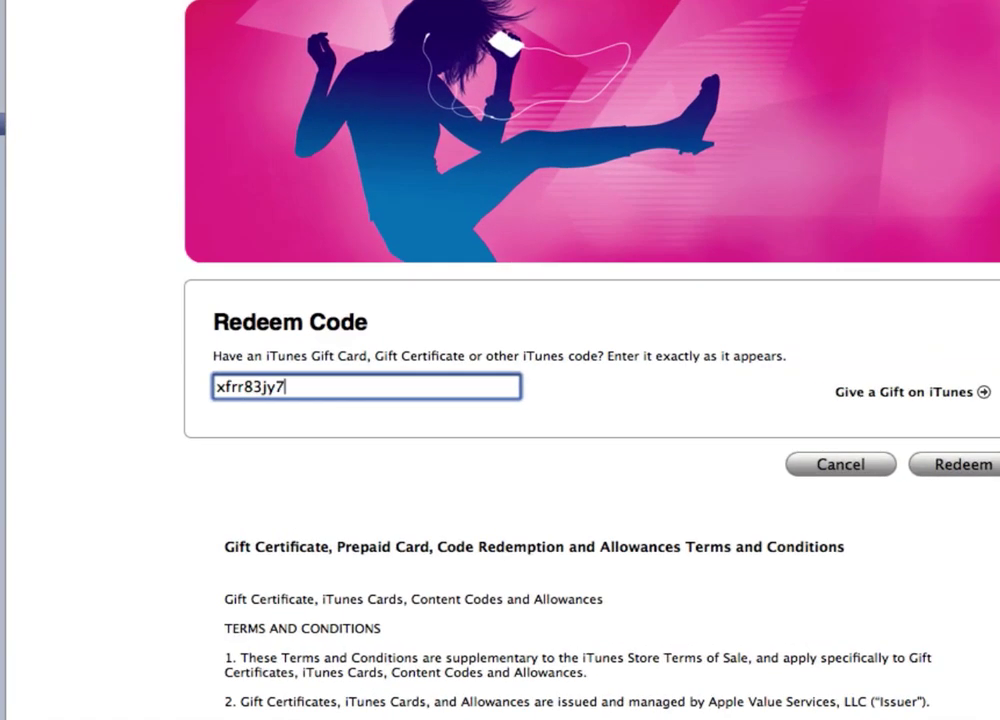
pyautogui.click(949, 468)
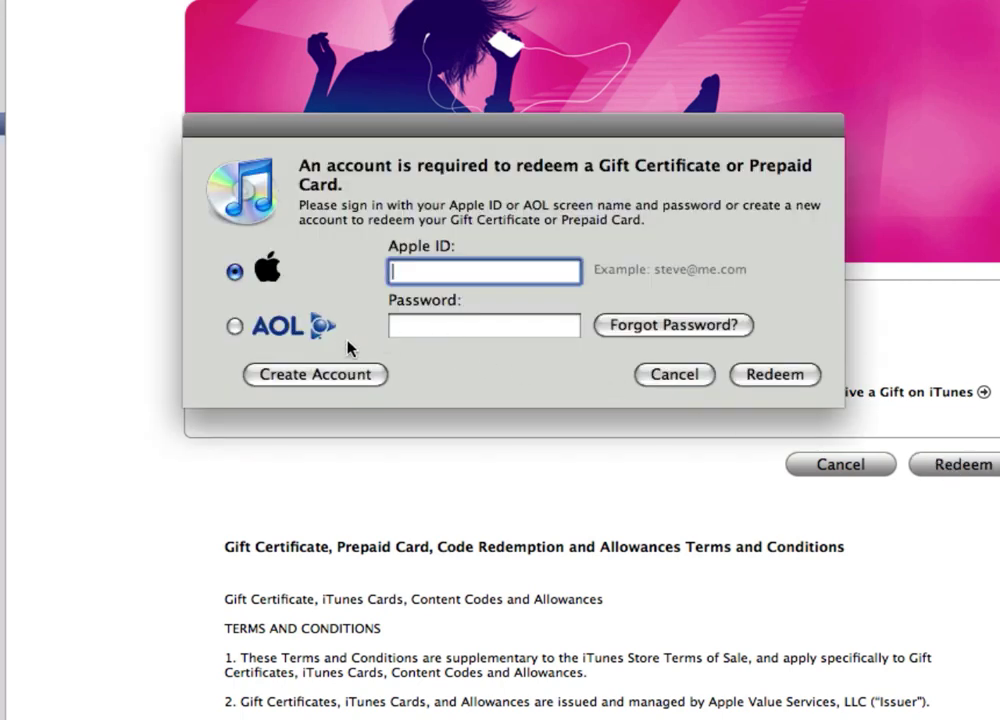
# Choose Create Account and accept the iTunes Store terms and conditions
pyautogui.click(315, 374)
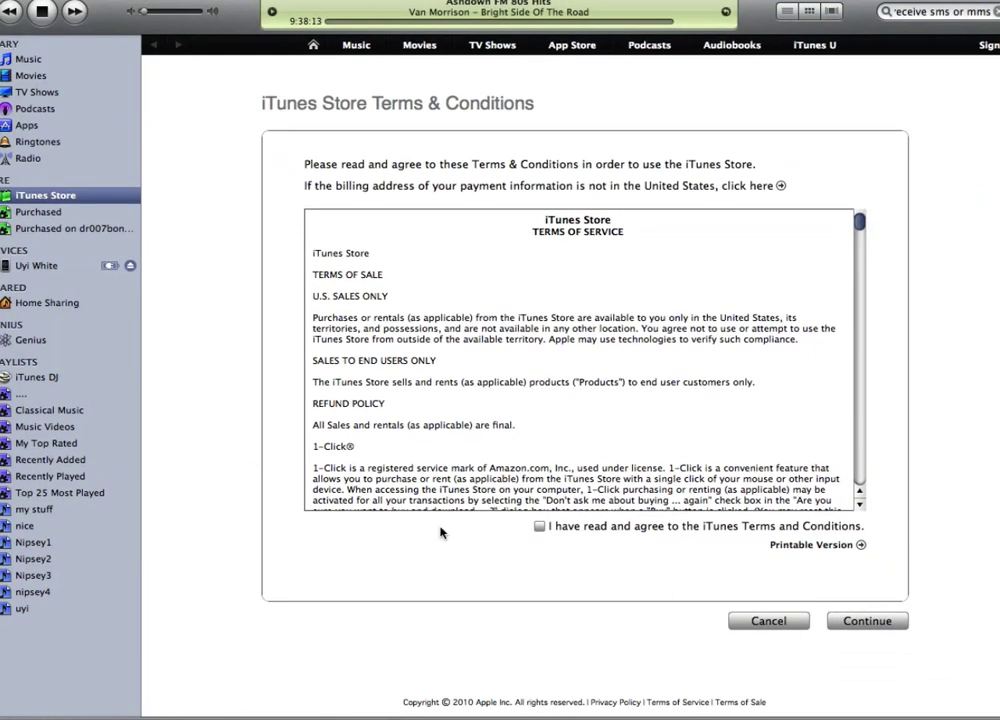
pyautogui.click(539, 526)
pyautogui.click(862, 621)
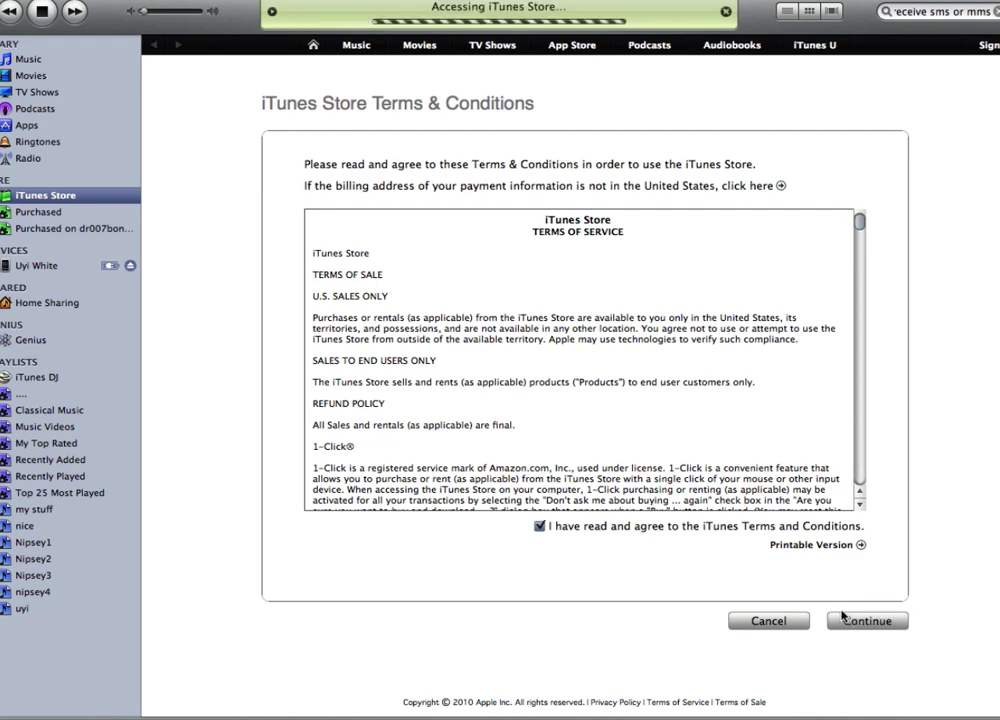
pyautogui.click(505, 196)
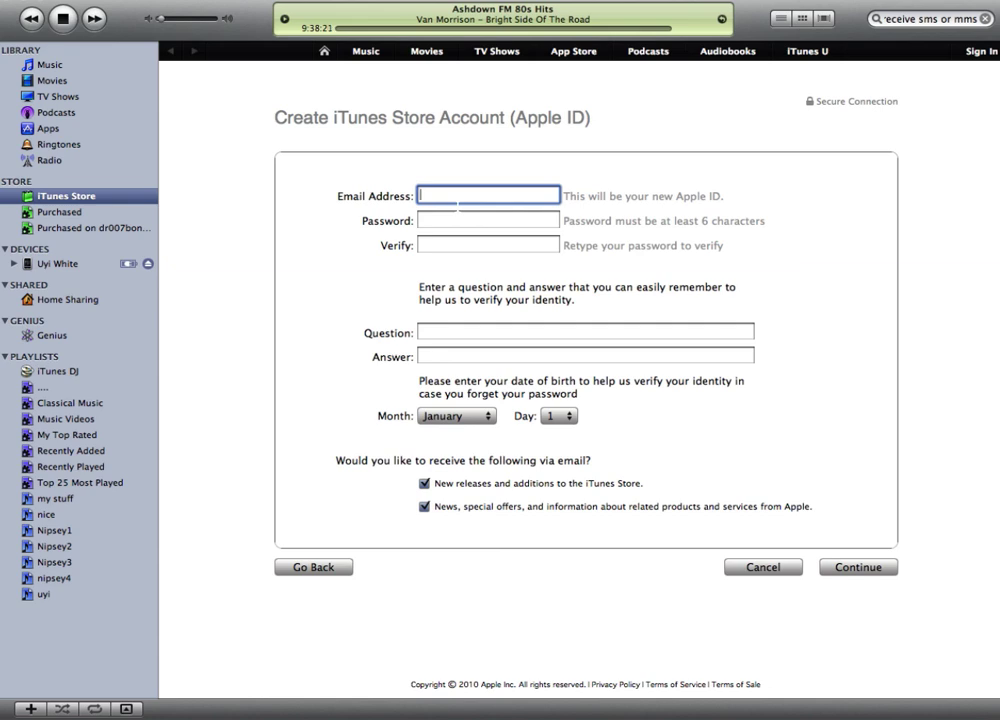
# Enter the account e-mail address, then type and verify the password
pyautogui.press('Tab')
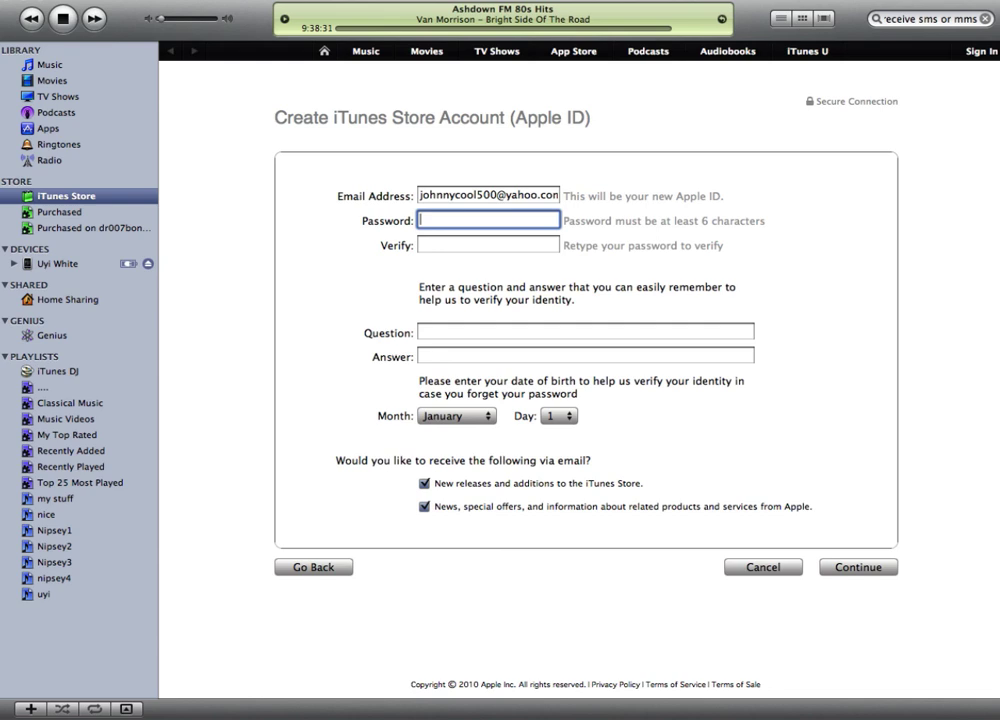
pyautogui.write('••••••••••')
pyautogui.press('Tab')
pyautogui.write('••••••••••')
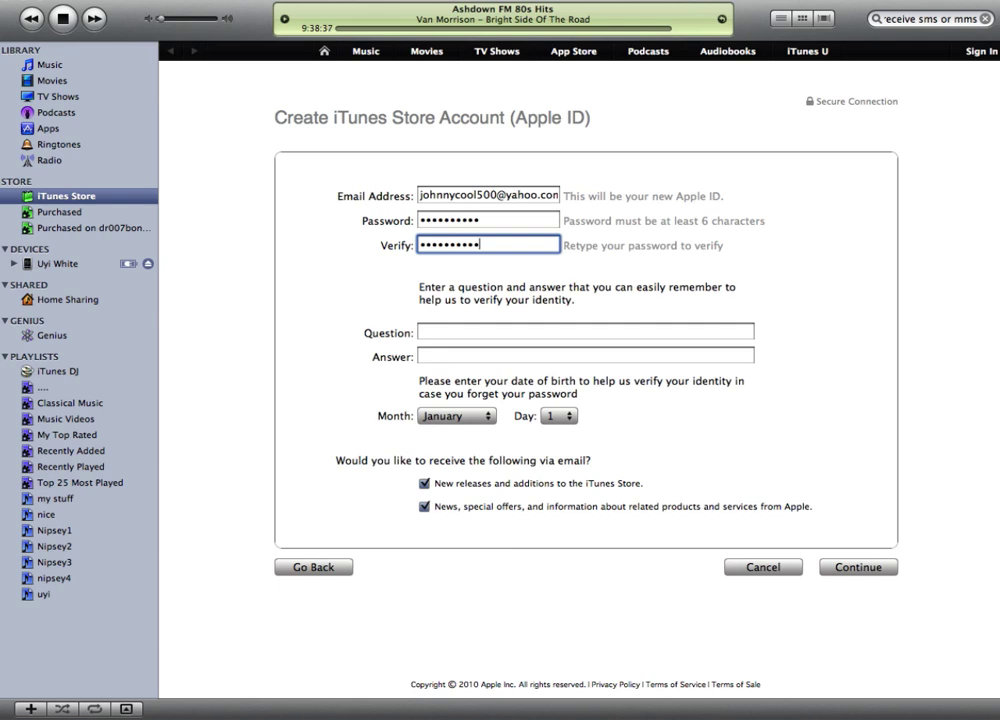
# Fill in a security question and its answer, then submit the Apple ID details
pyautogui.click(500, 335)
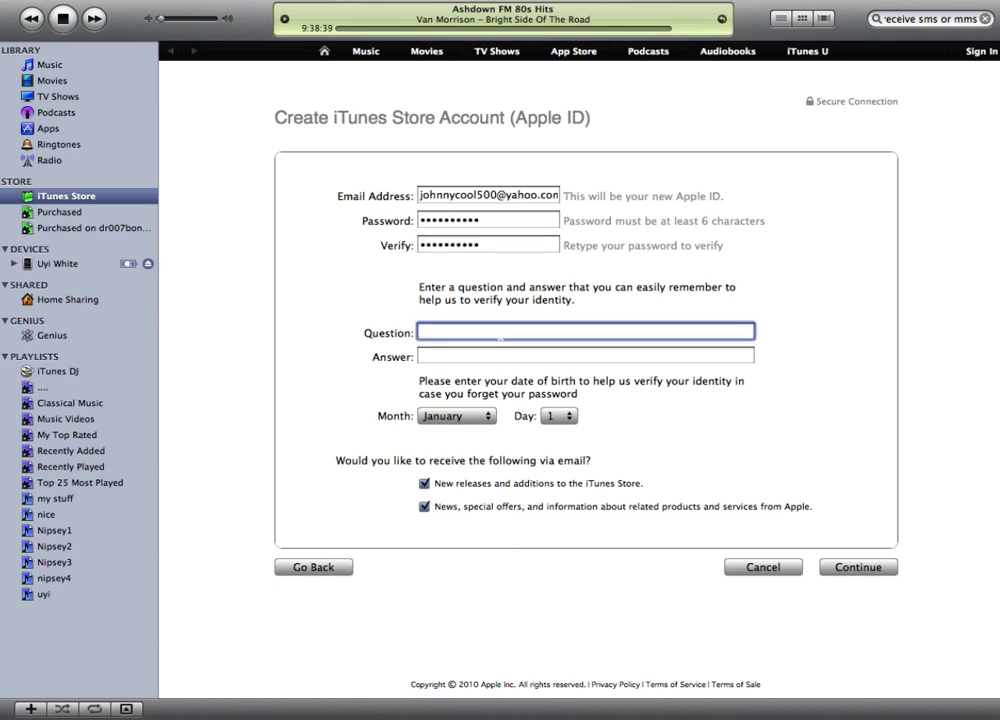
pyautogui.write('what is the best texting app')
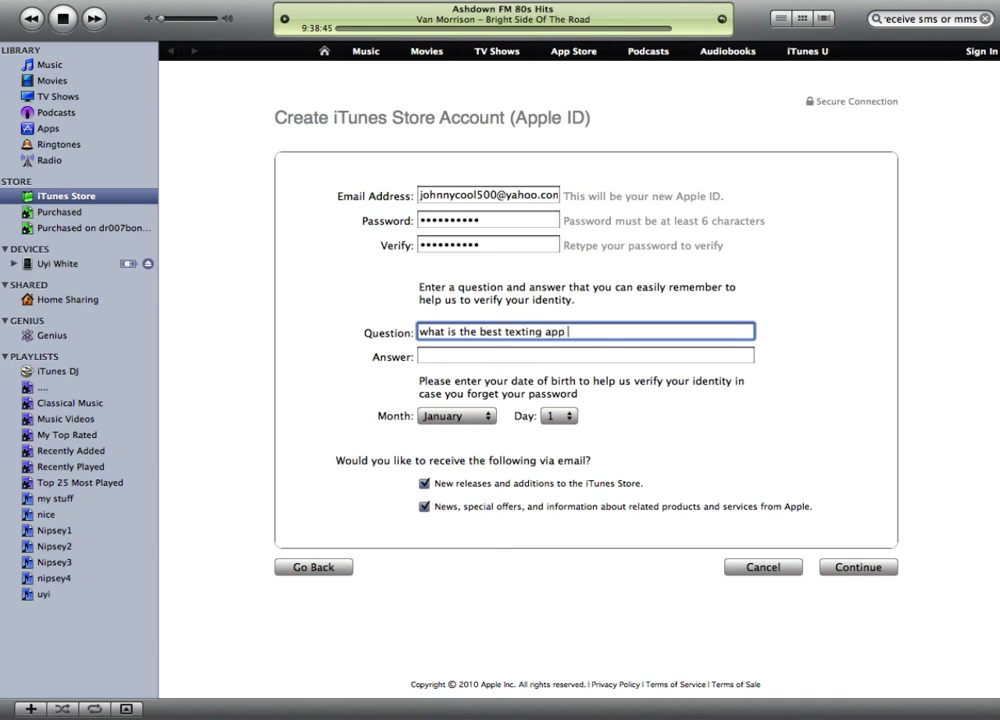
pyautogui.write(' in the apple appstore?')
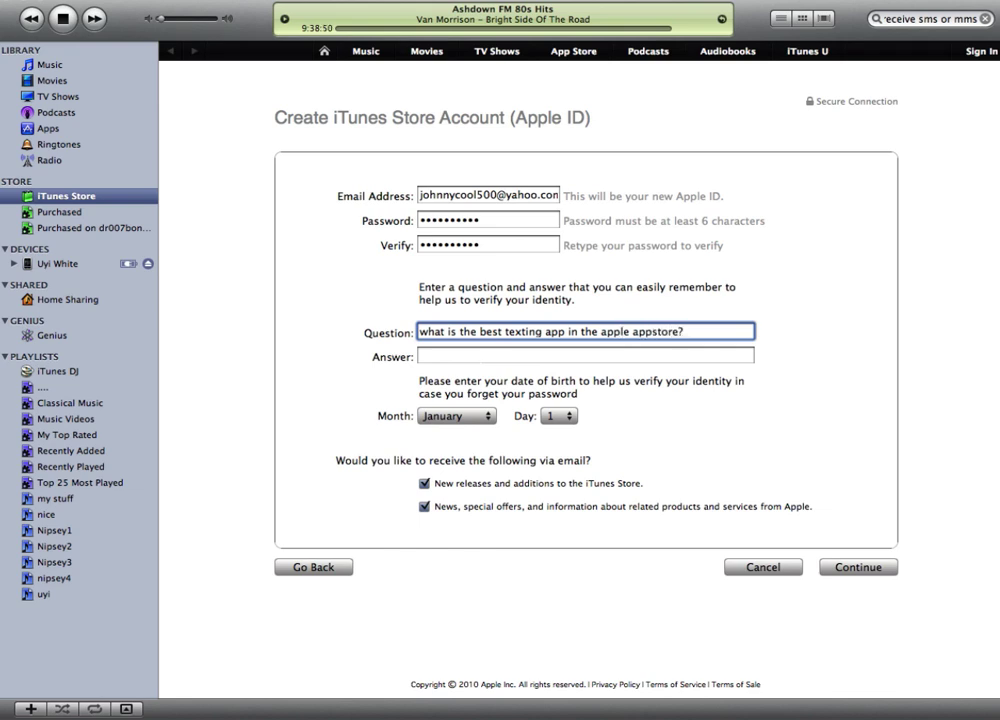
pyautogui.click(420, 355)
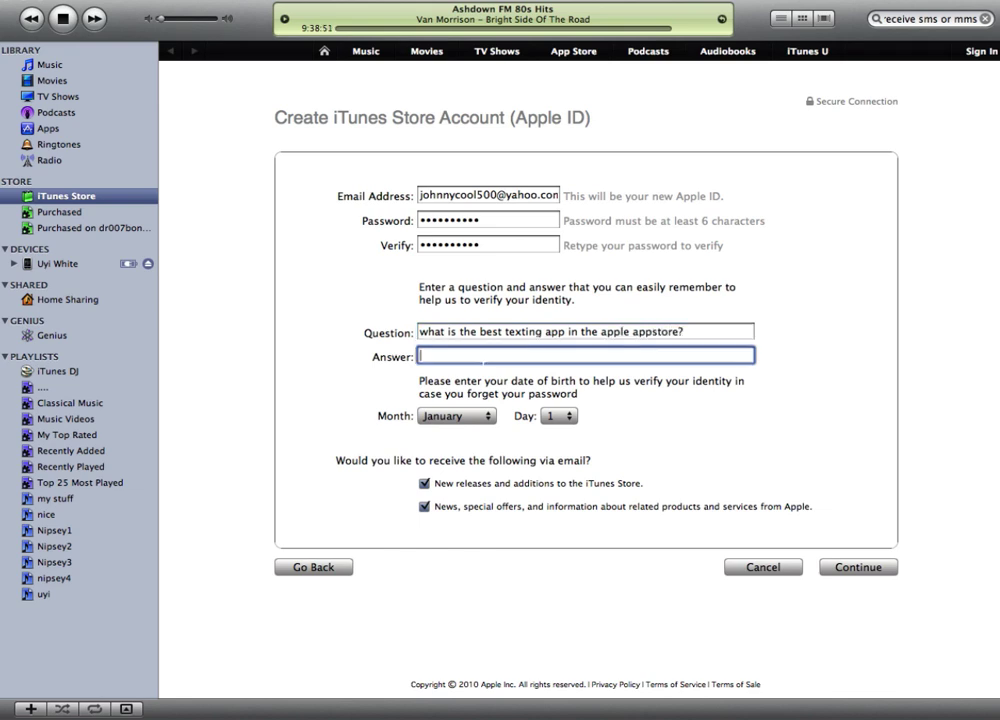
pyautogui.press('Return')
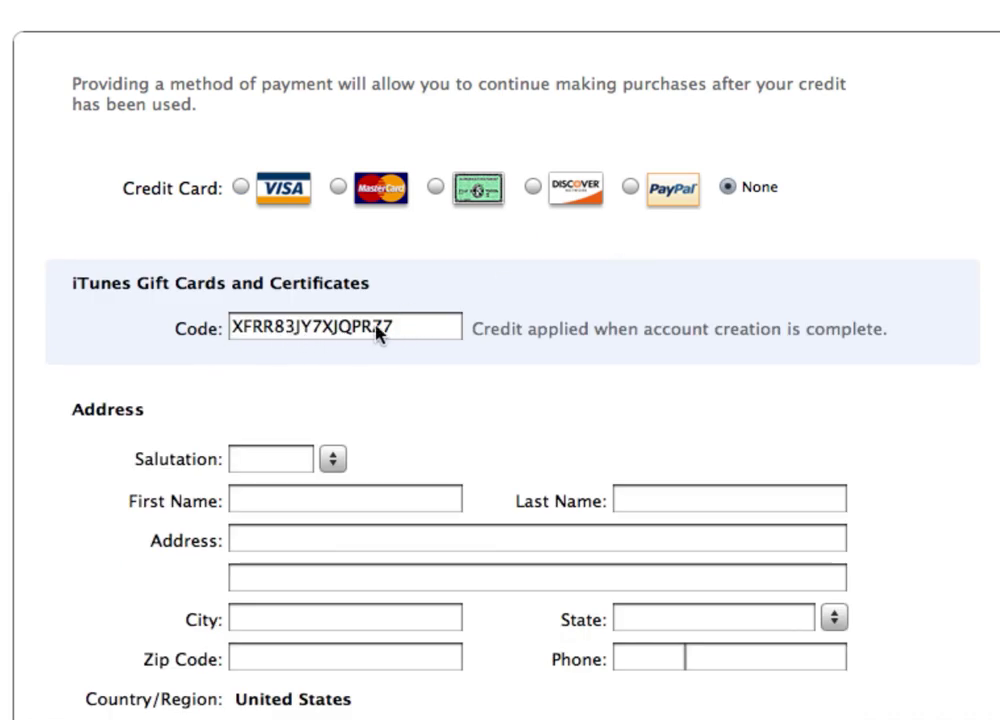
# Enter the account holder's first and last name
pyautogui.scroll(-2, 388, 375)
pyautogui.click(315, 466)
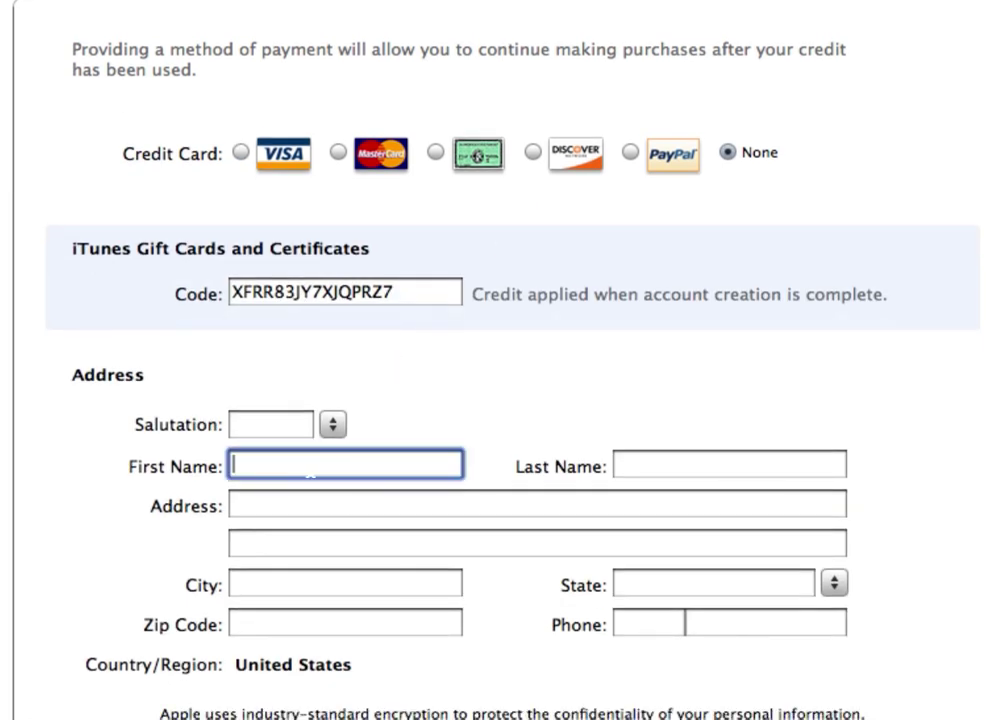
pyautogui.press('Tab')
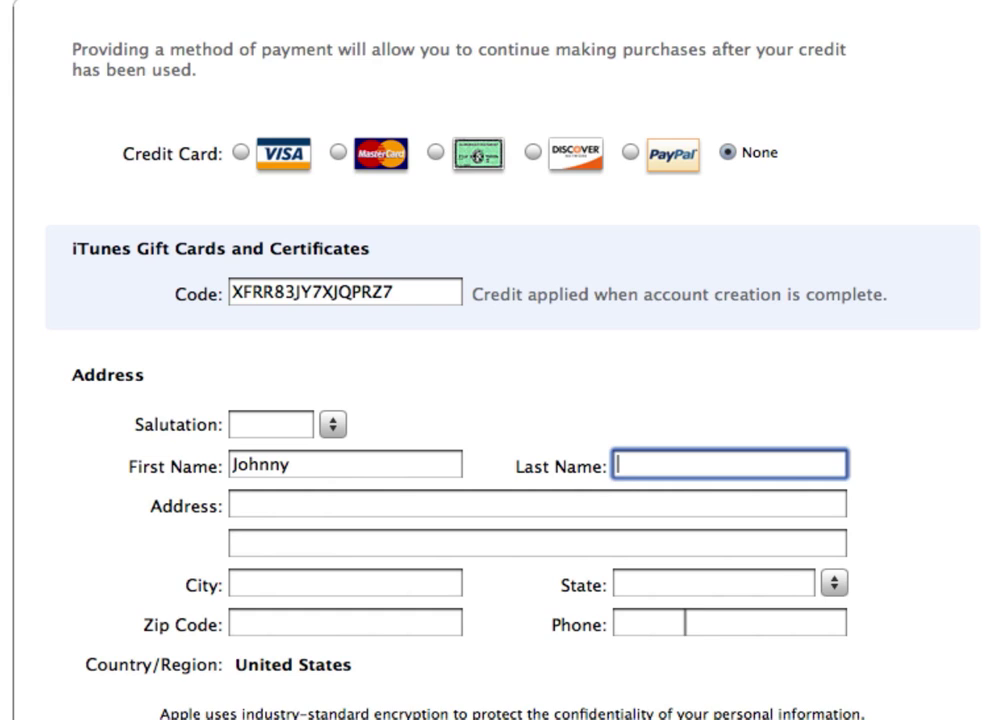
# Fill in the street address, city, state and zip code
pyautogui.press('Tab')
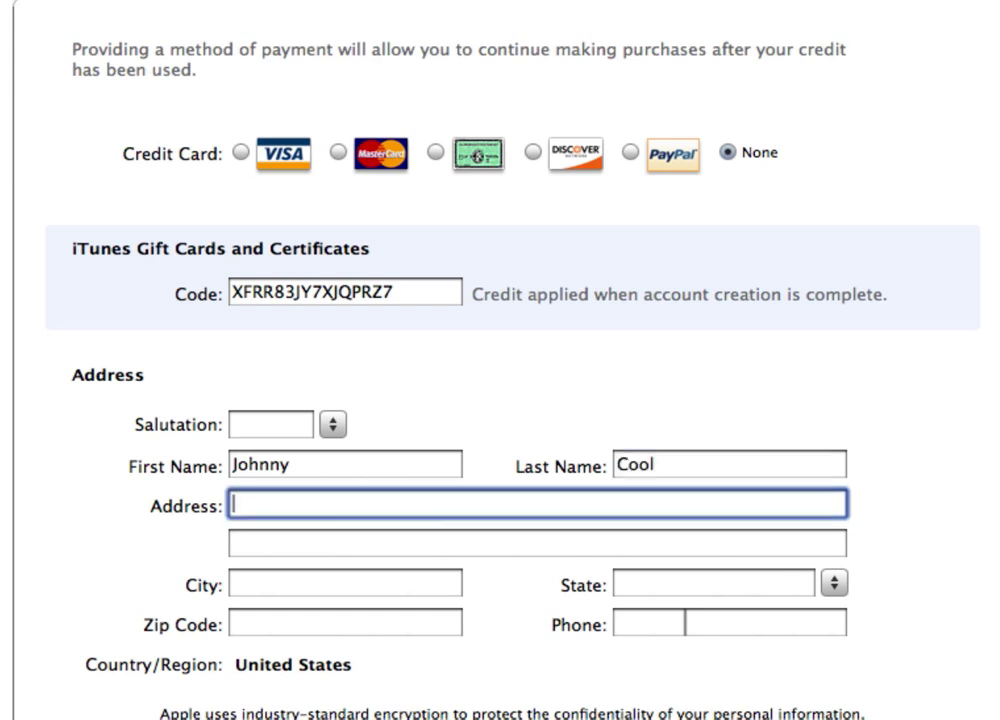
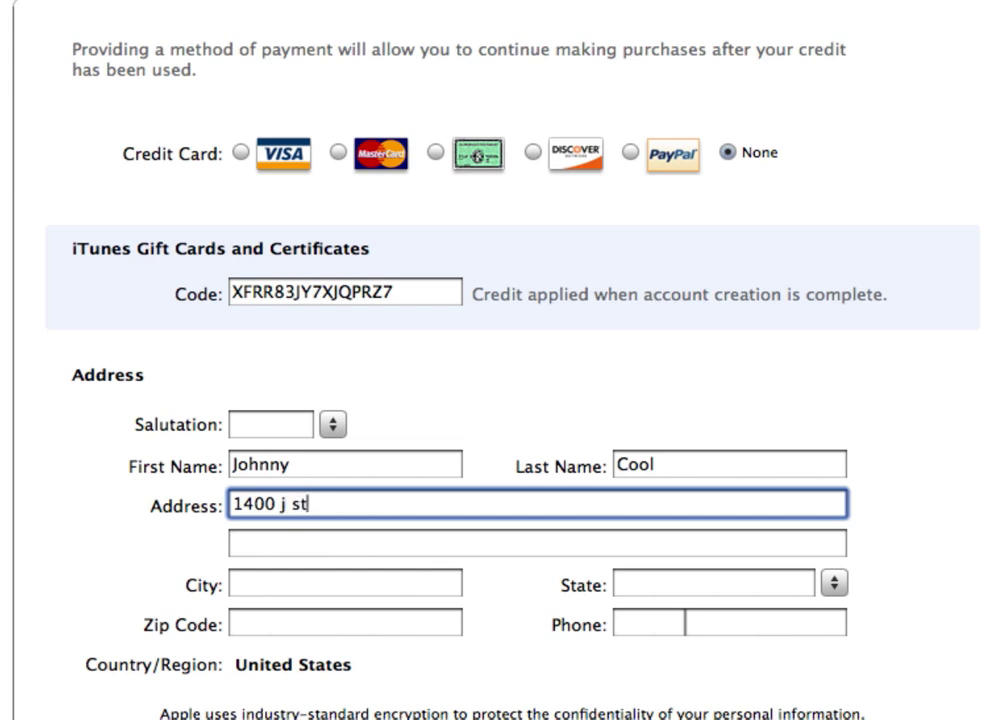
pyautogui.press('Tab')
pyautogui.press('Tab')
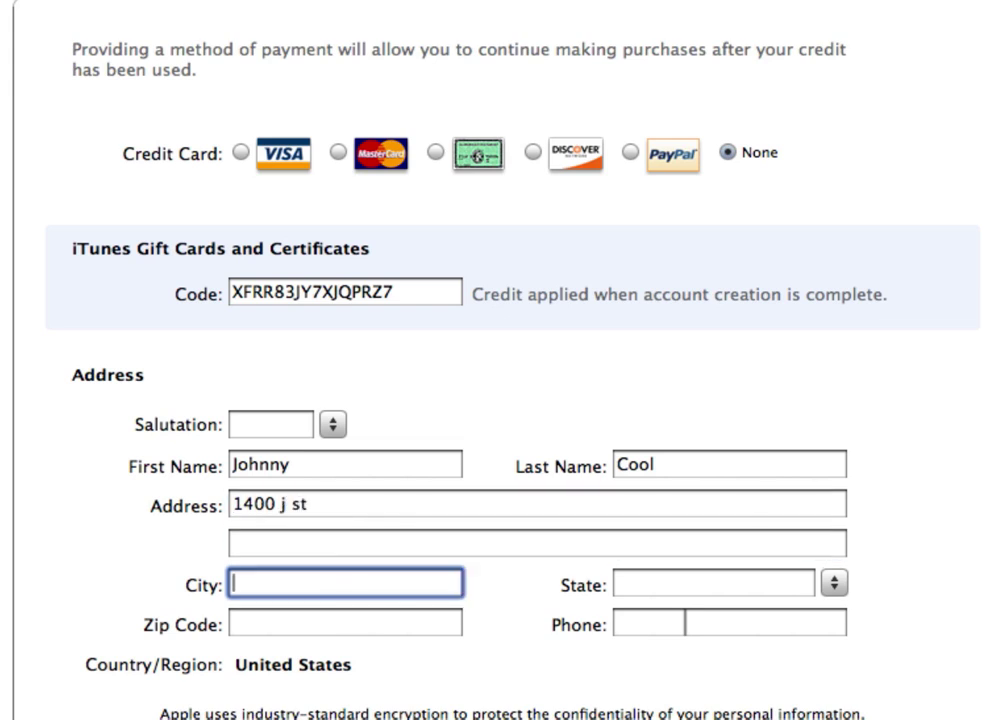
pyautogui.write('los angeles')
pyautogui.press('Tab')
pyautogui.write('ca')
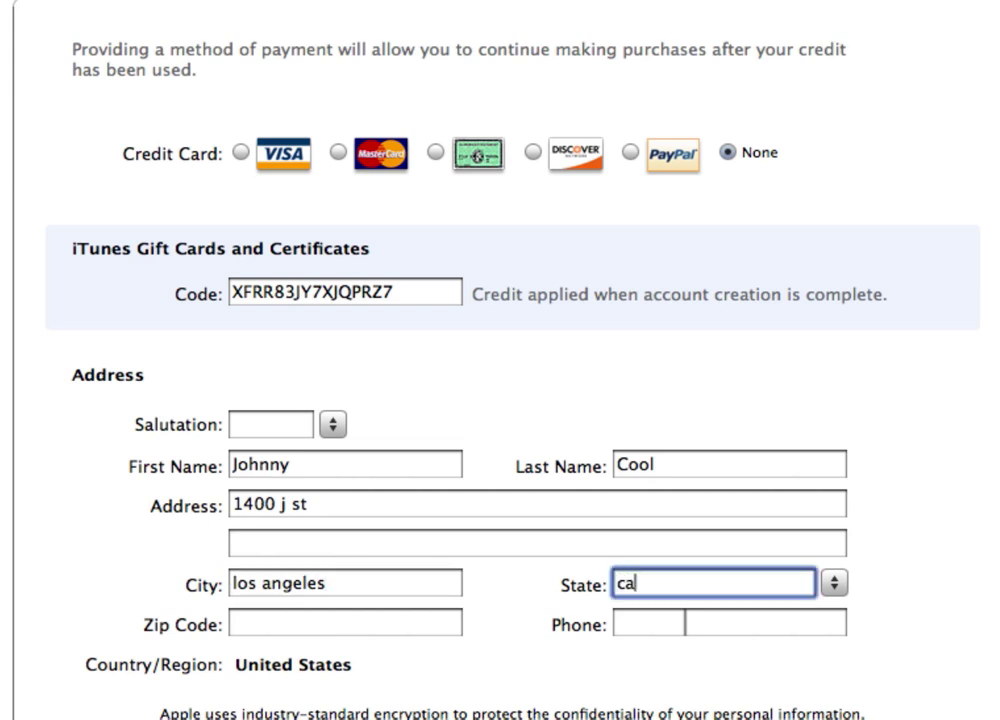
pyautogui.press('Tab')
pyautogui.write('90024')
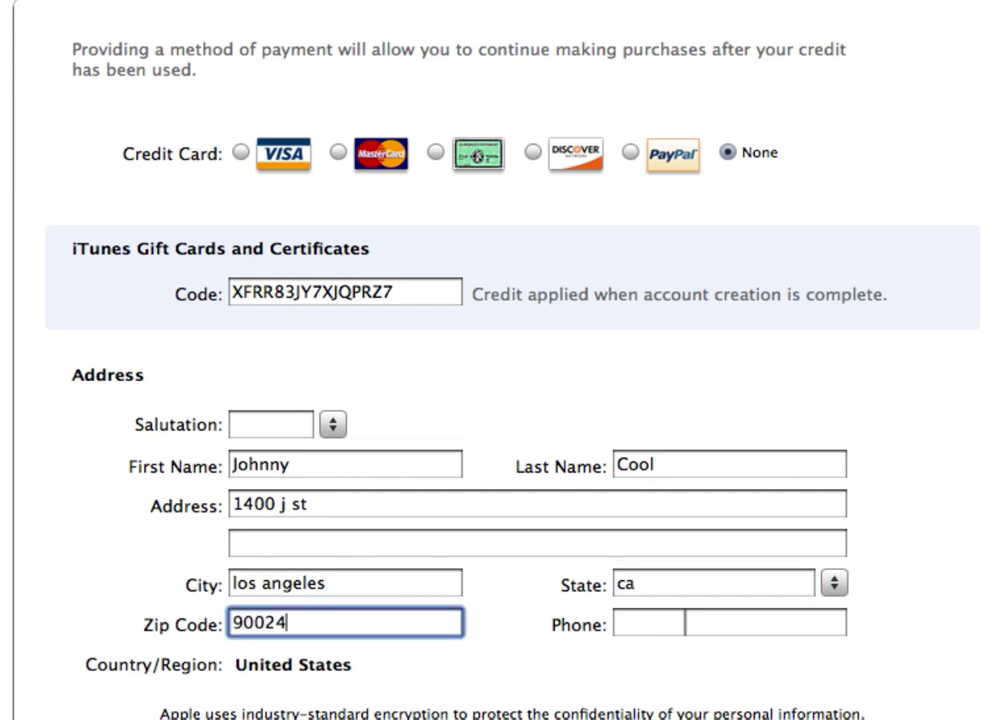
# Enter the phone area code and number, then submit to create the account
pyautogui.press('Tab')
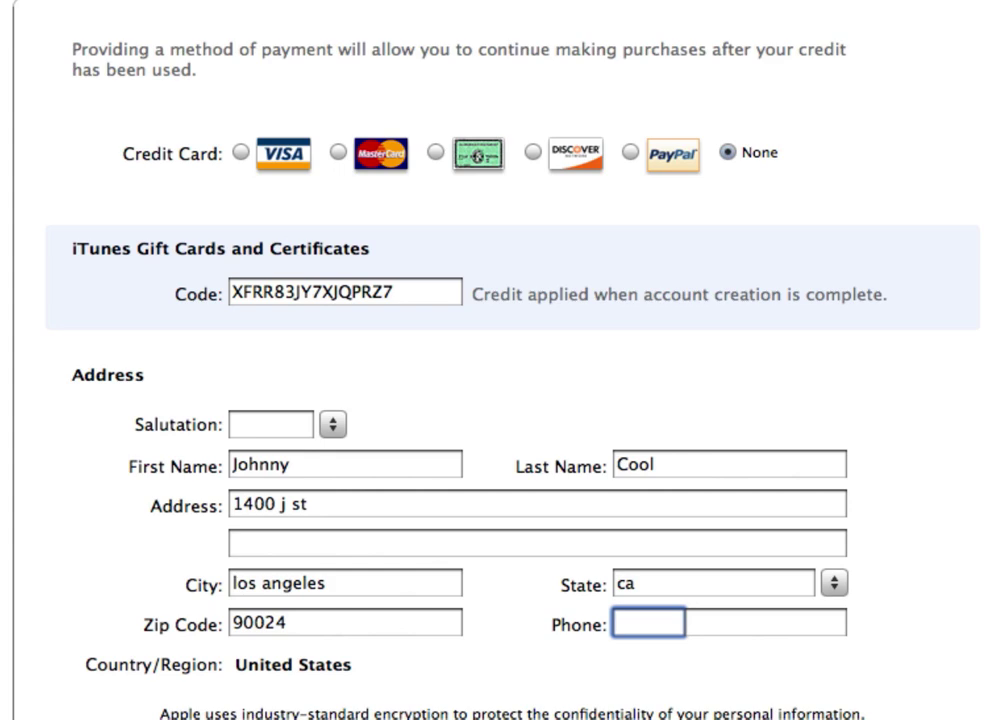
pyautogui.write('310')
pyautogui.press('Tab')
pyautogui.write('5')
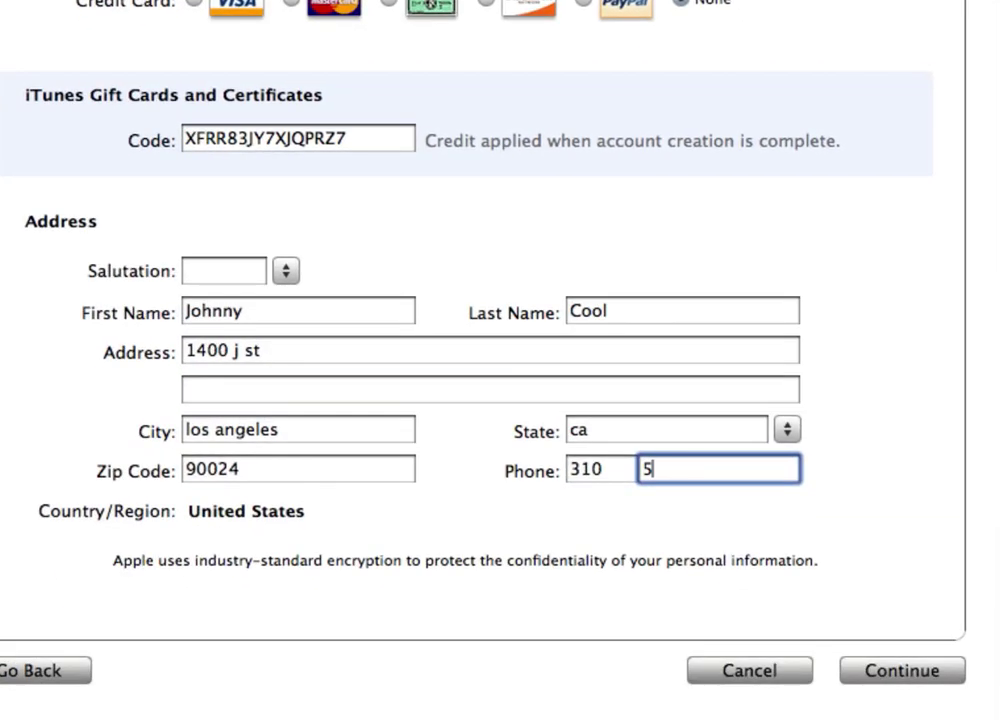
pyautogui.write('551212')
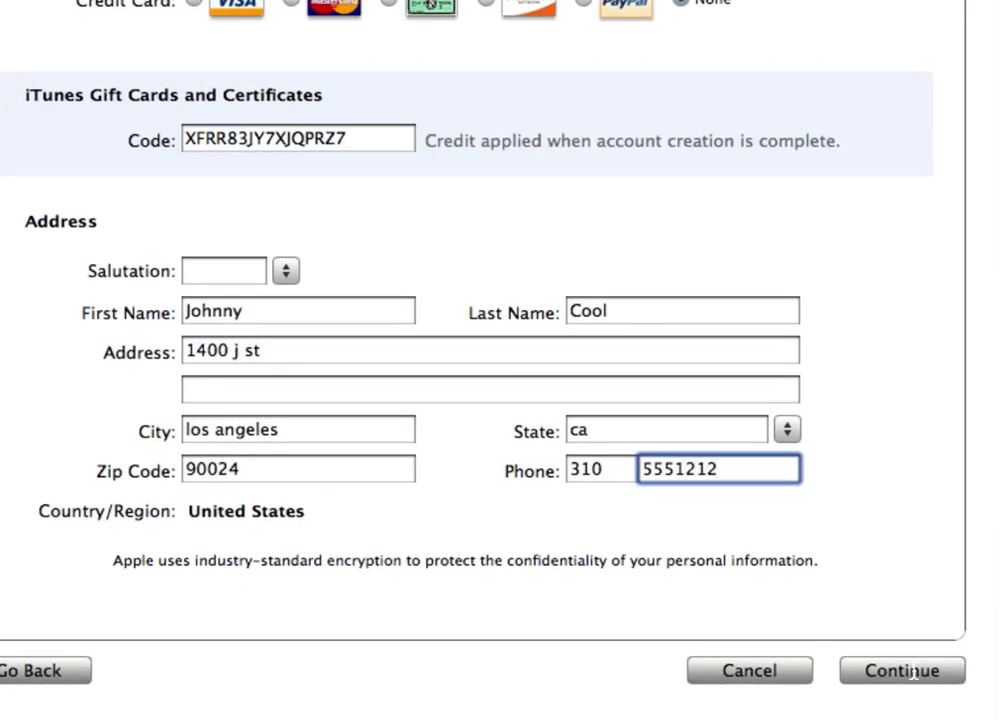
pyautogui.click(905, 671)
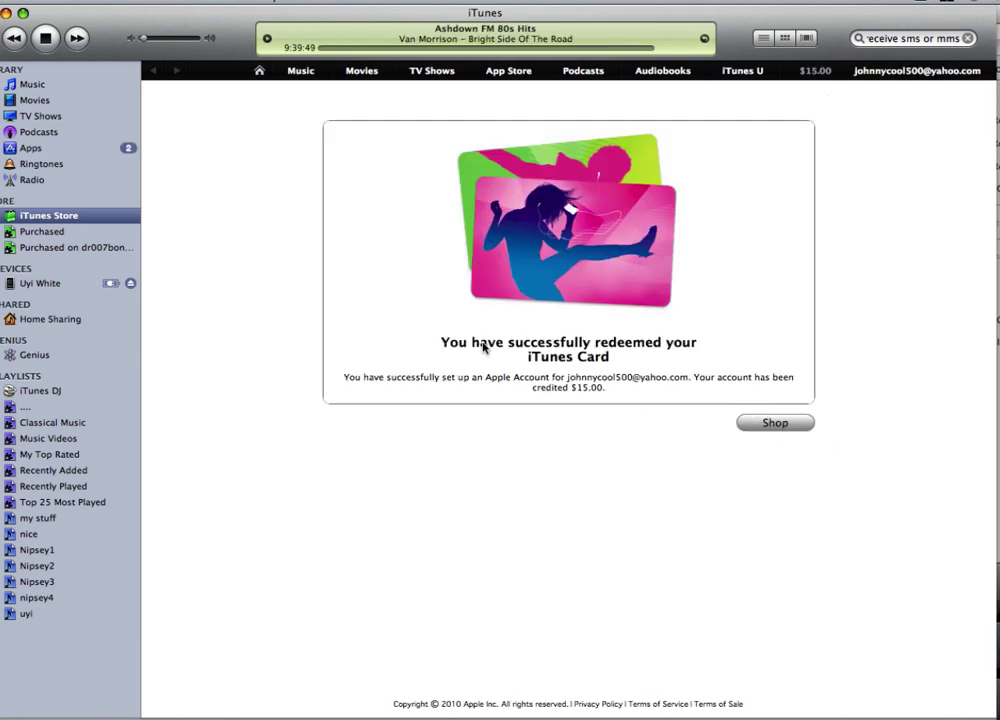
# Leave the redemption success page for the iTunes Store home page
pyautogui.click(776, 423)
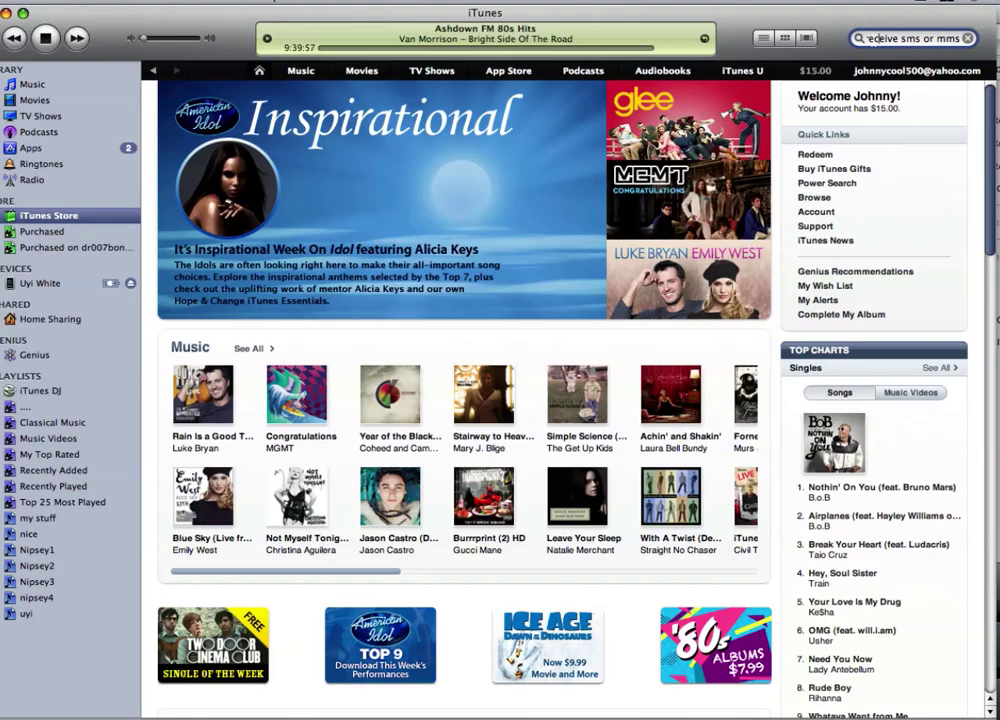
pyautogui.click(967, 38)
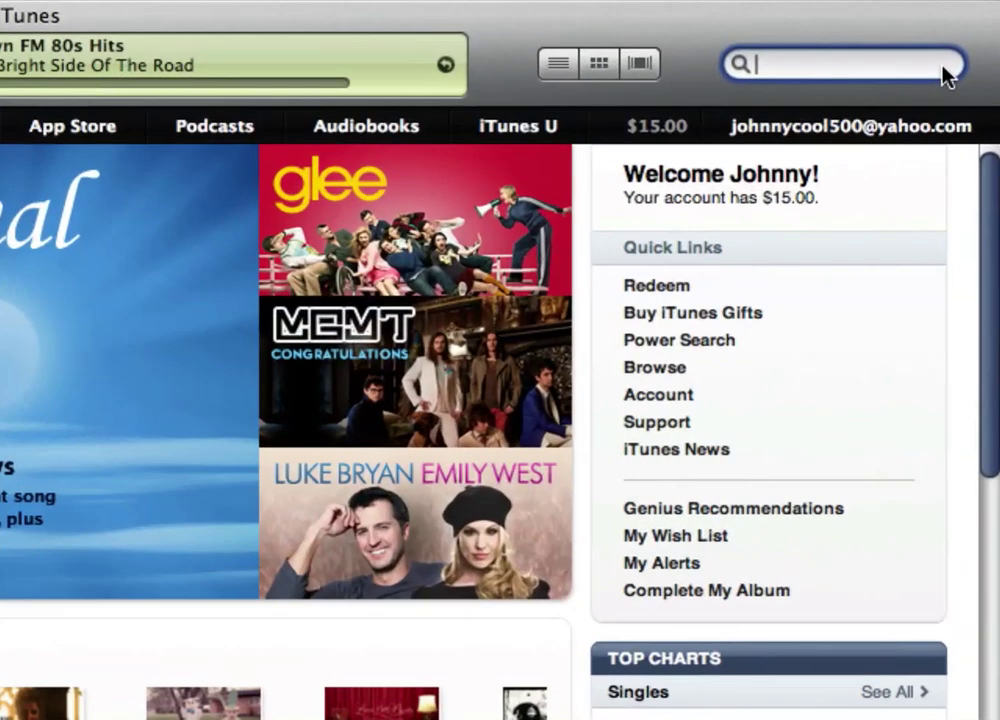
pyautogui.write('itim text')
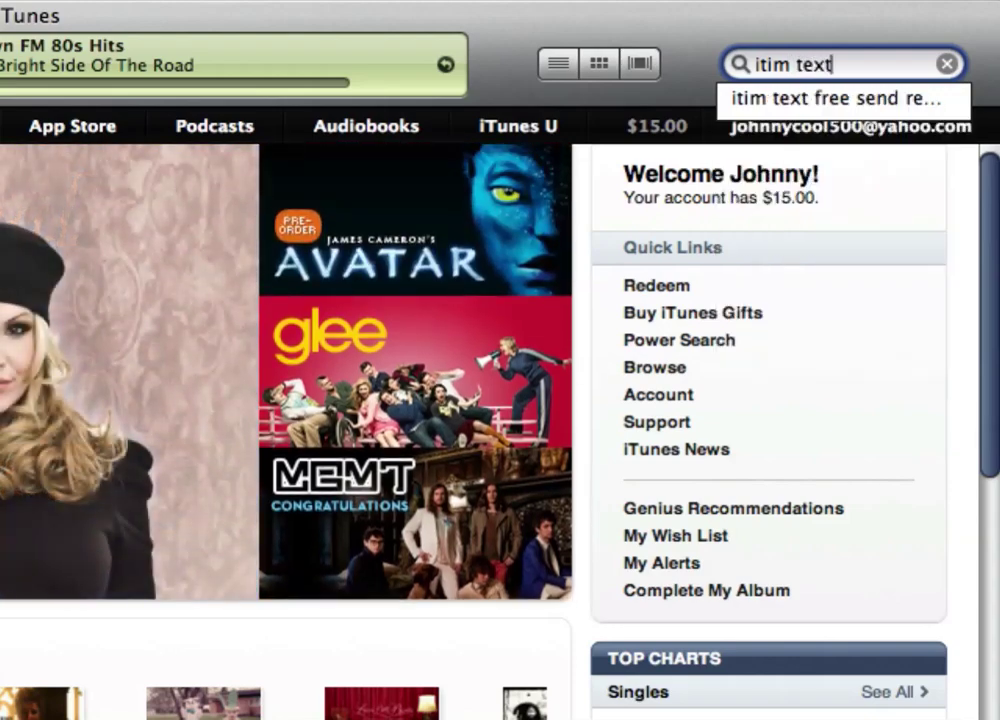
pyautogui.press('Return')
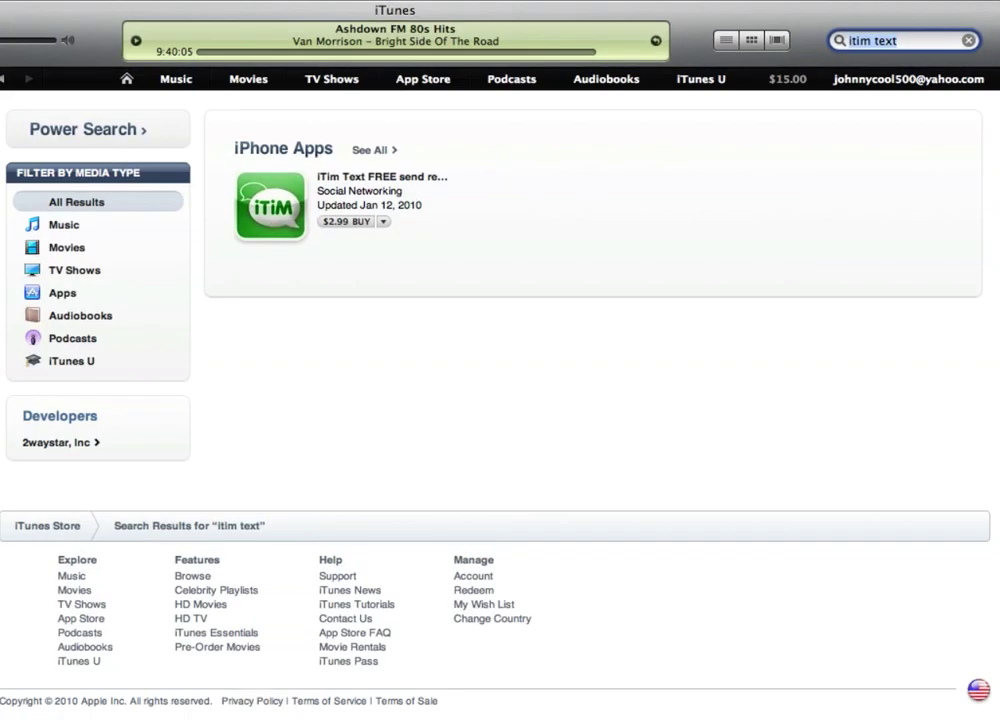
pyautogui.click(268, 195)
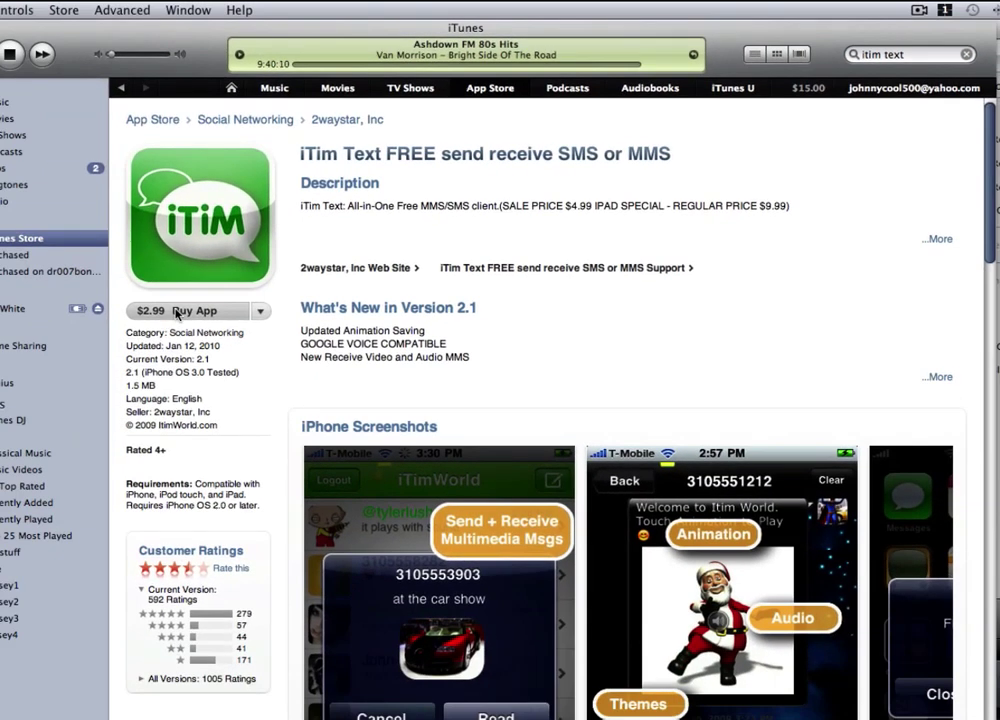
pyautogui.click(177, 312)
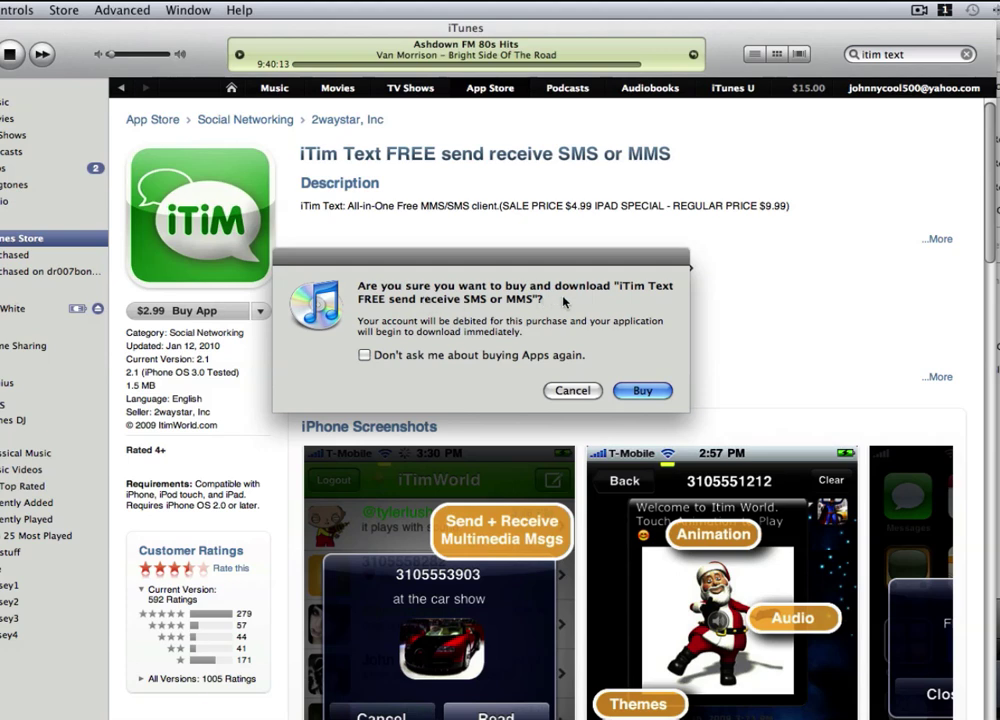
# Confirm buying iTim Text for $2.99, leaving a $12.01 balance
pyautogui.click(642, 390)
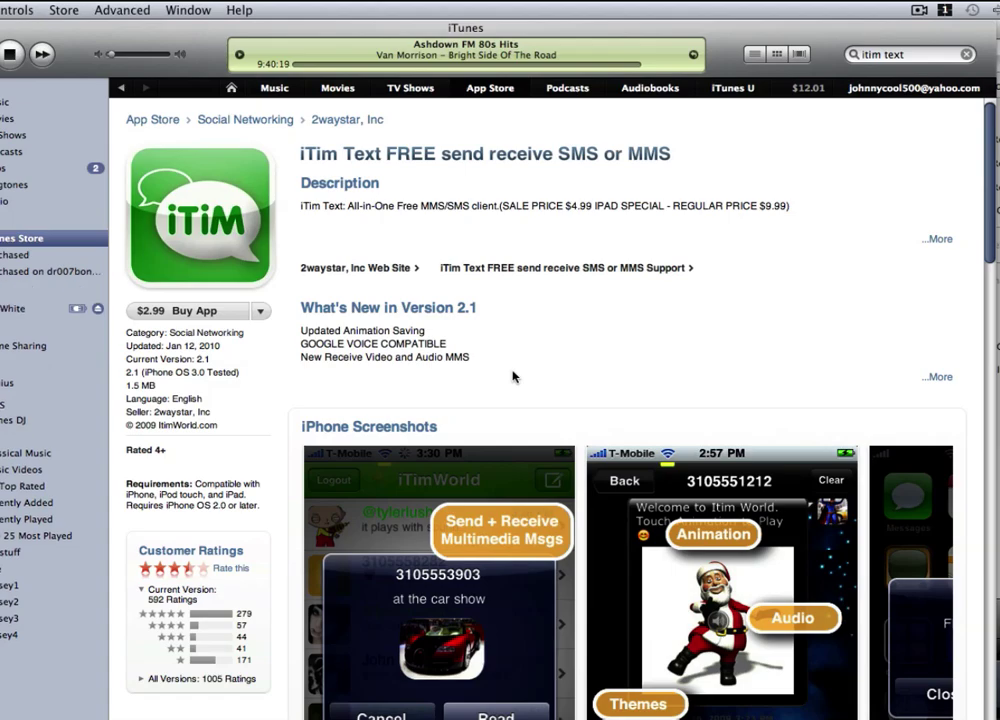
pyautogui.scroll(-15, 513, 377)
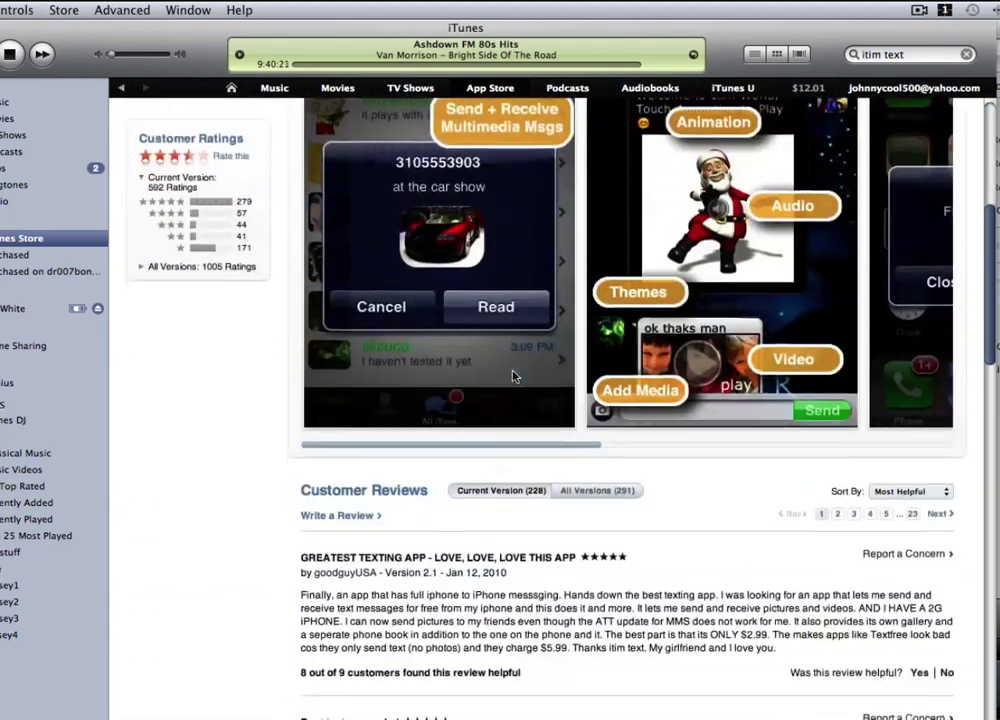
pyautogui.scroll(15, 513, 377)
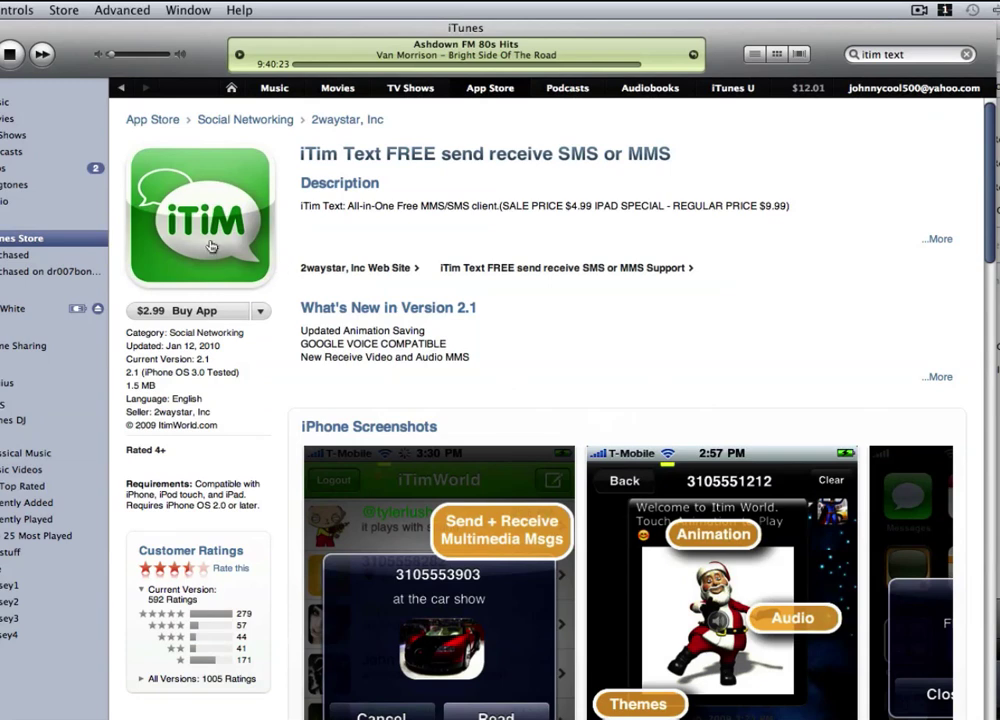
pyautogui.click(22, 256)
pyautogui.click(640, 376)
pyautogui.click(10, 238)
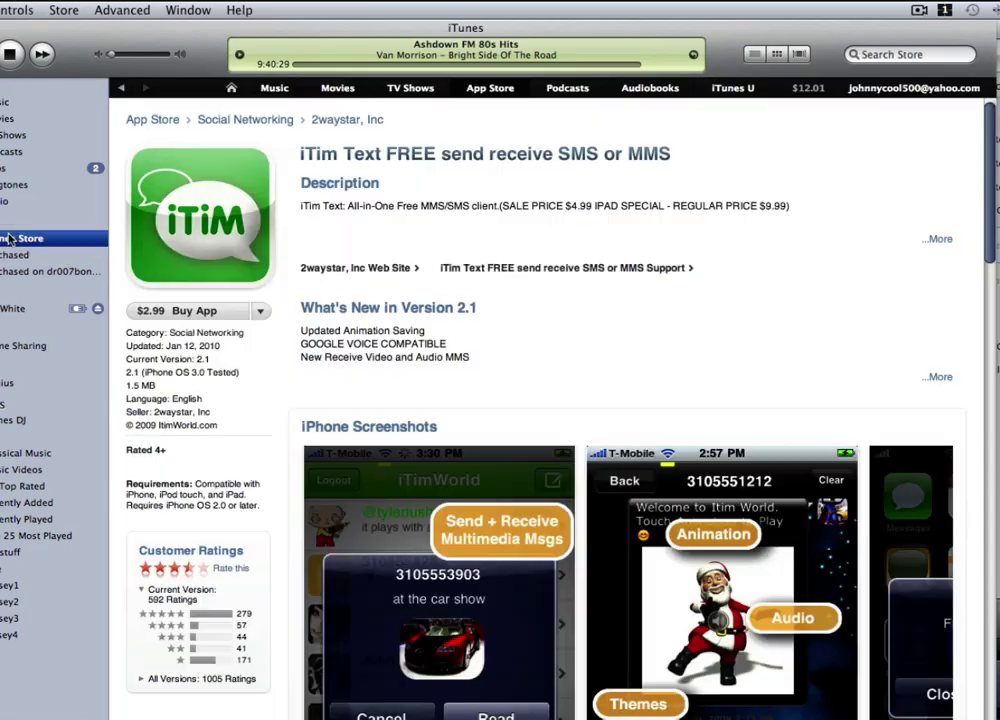
pyautogui.scroll(-10, 363, 250)
pyautogui.scroll(-6, 363, 250)
pyautogui.scroll(5, 363, 250)
pyautogui.scroll(-2, 363, 250)
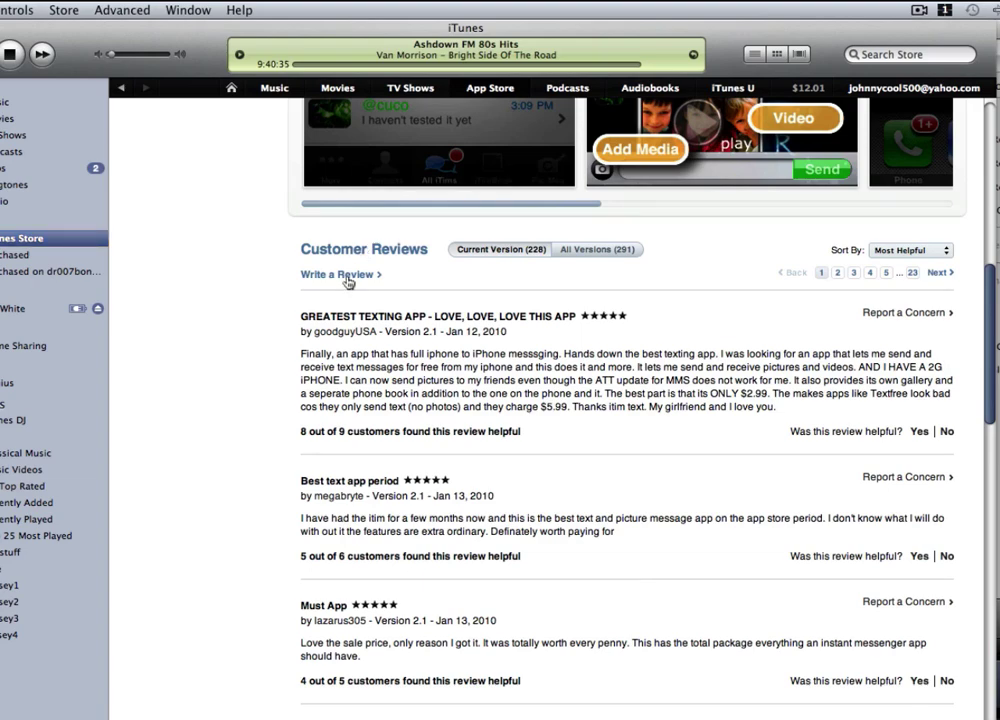
pyautogui.click(345, 276)
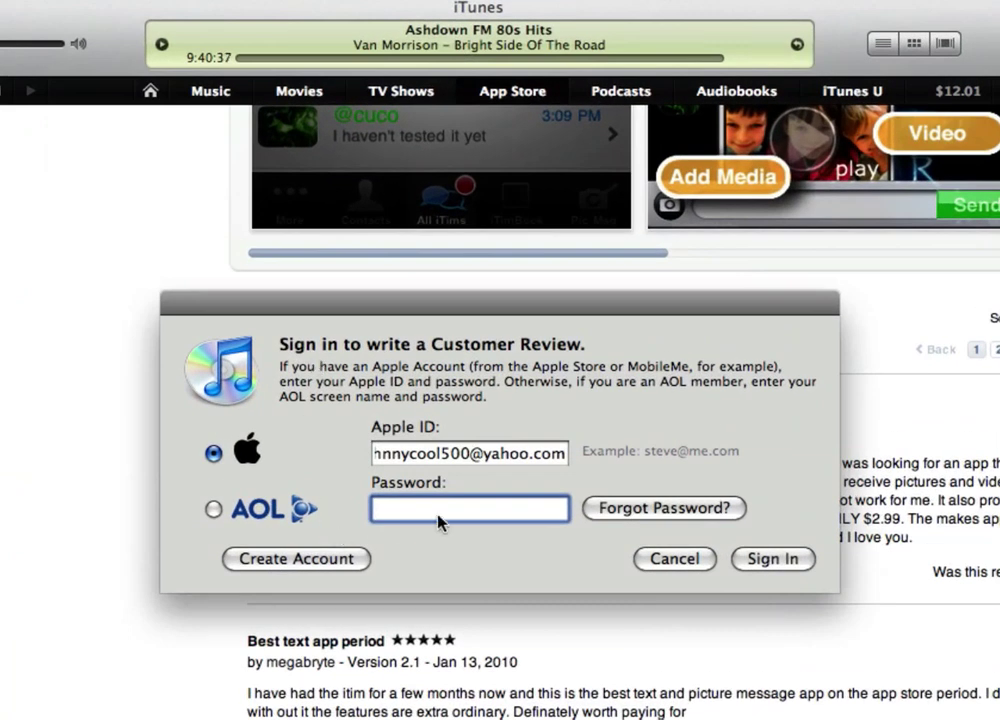
pyautogui.click(681, 563)
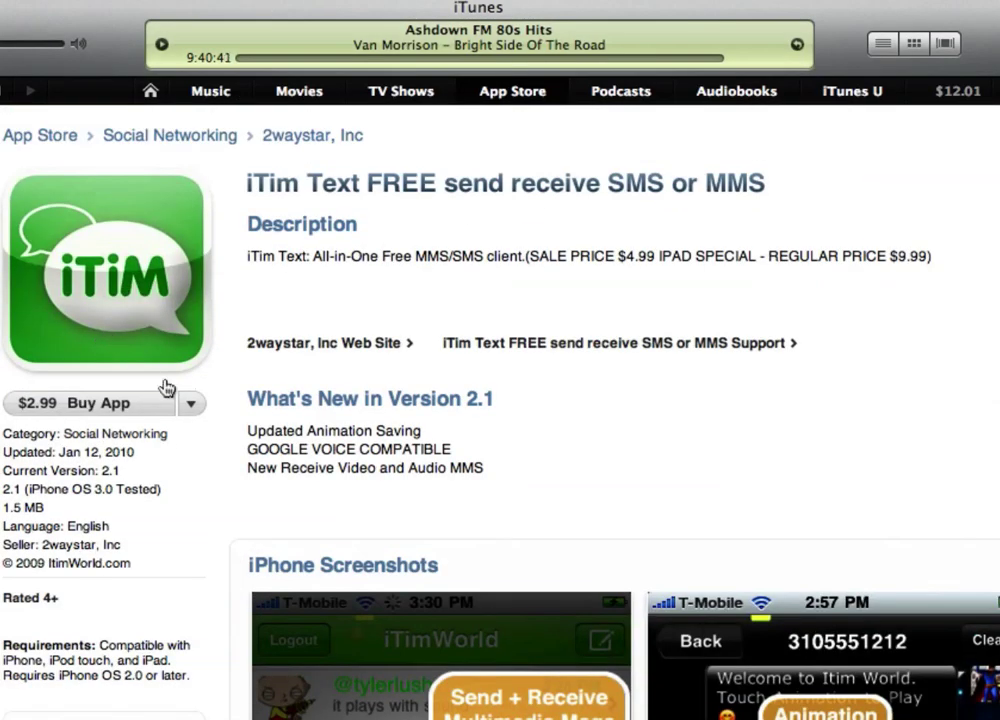
pyautogui.scroll(-10, 163, 386)
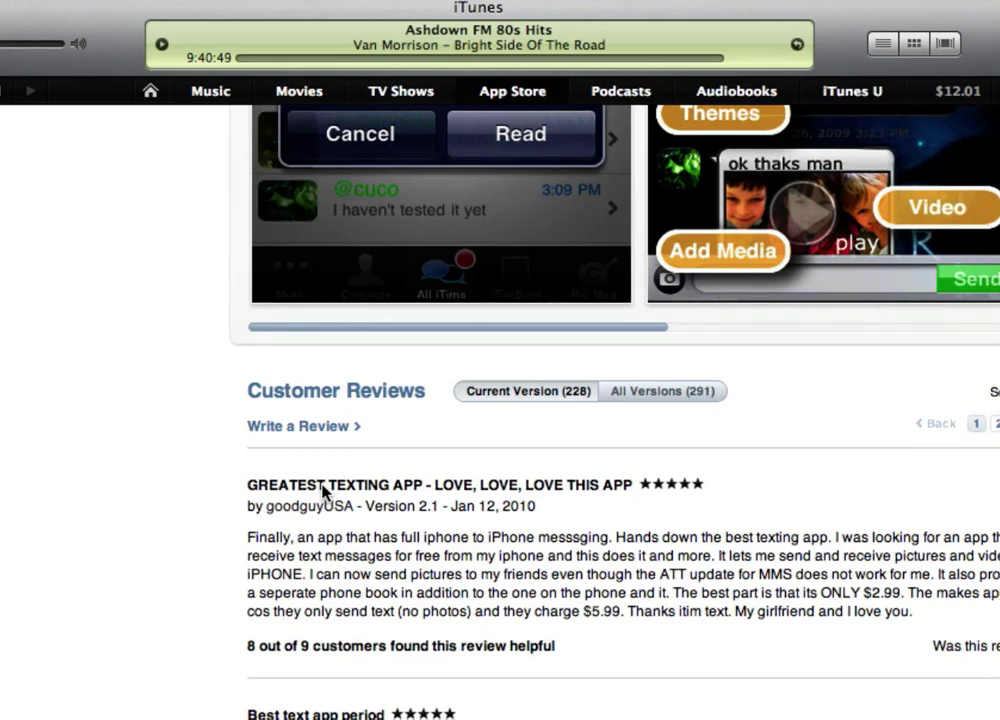
pyautogui.scroll(10, 356, 488)
pyautogui.scroll(4, 356, 488)
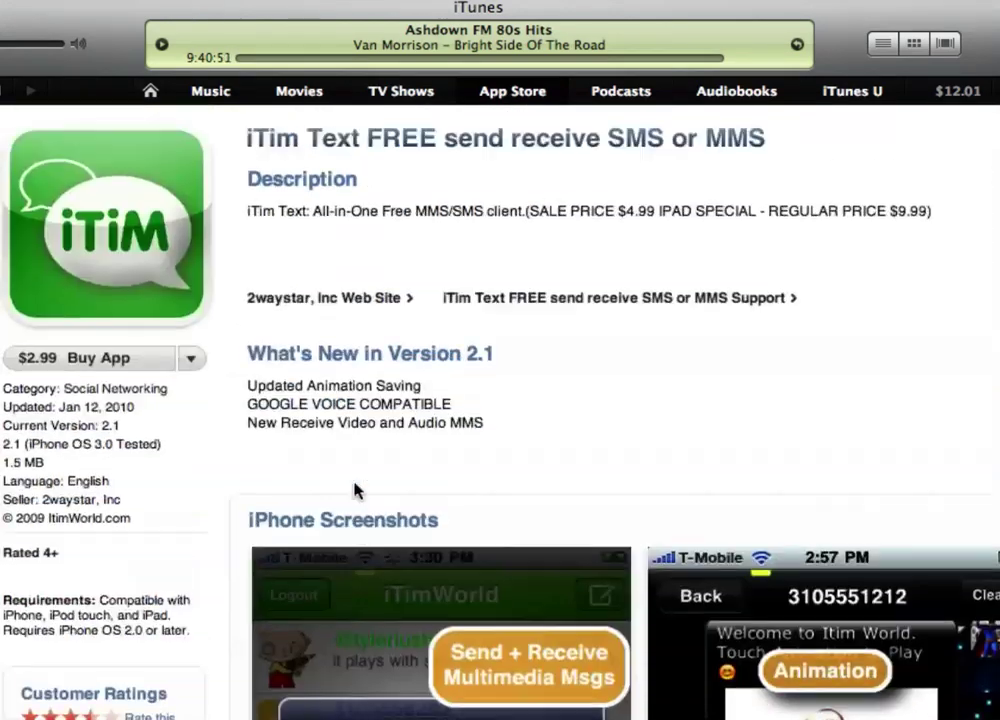